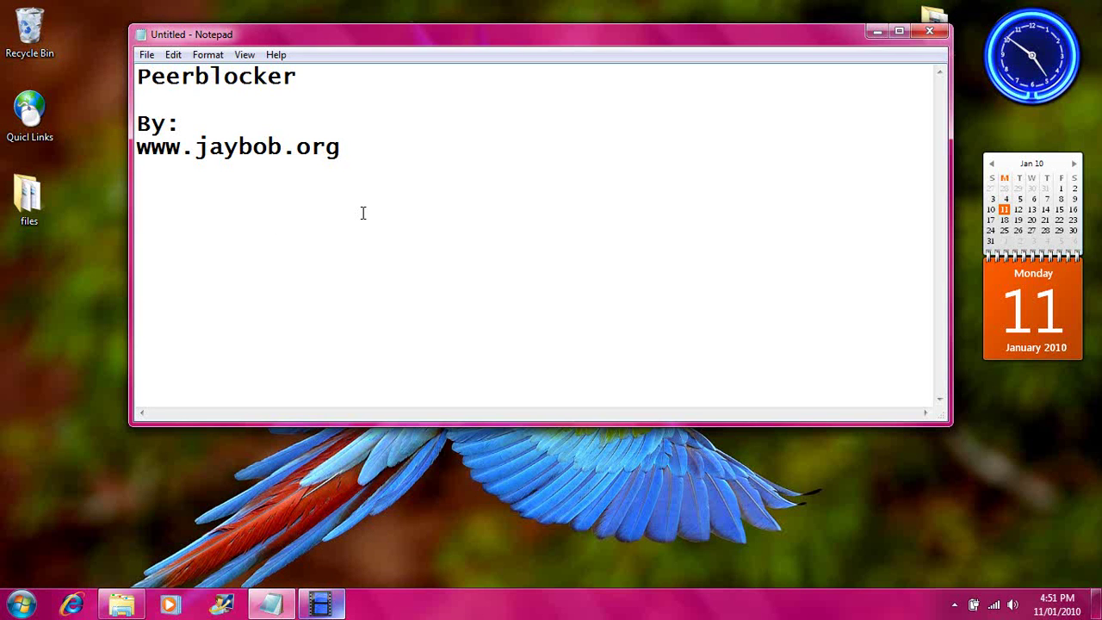
Minimize the Peerblocker notes in Notepad to reveal the Windows 7 desktop
left_click(875, 30)
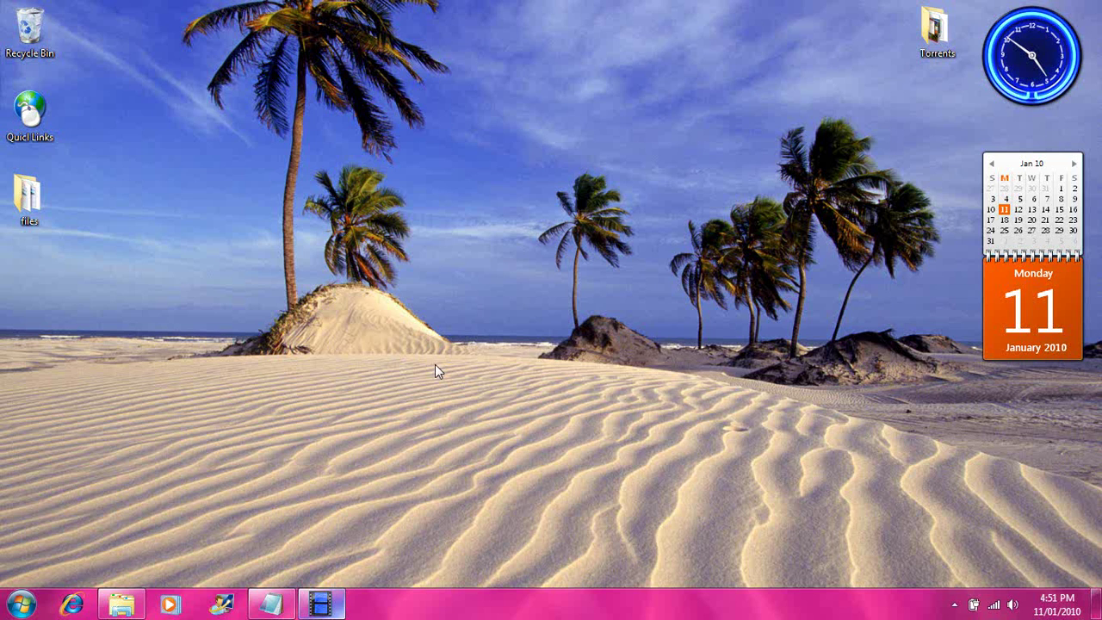
left_click(71, 604)
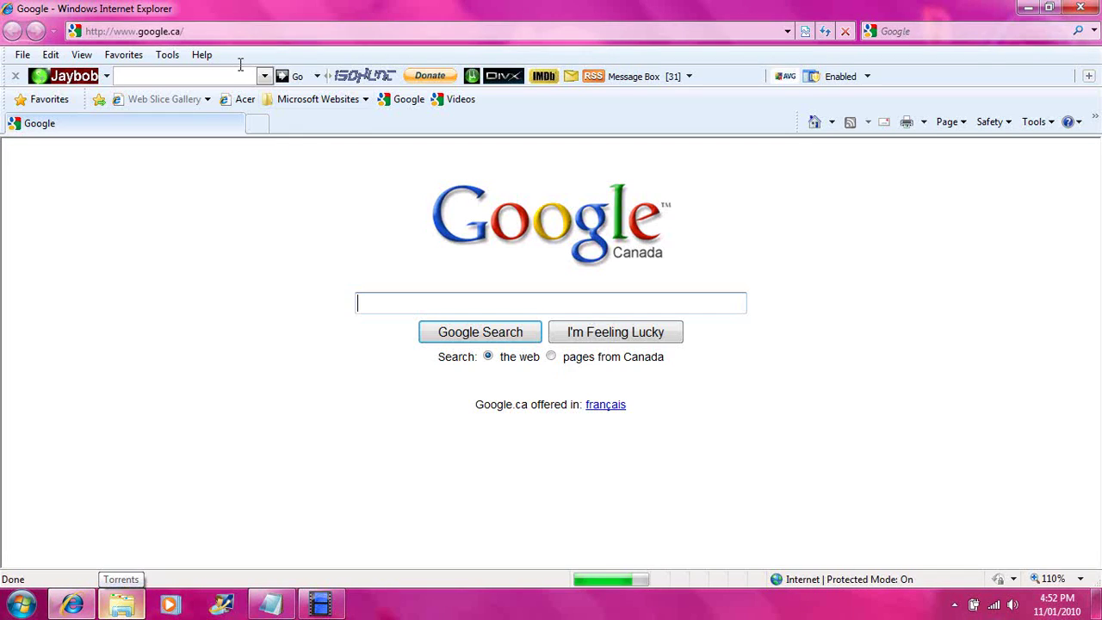
left_click(209, 29)
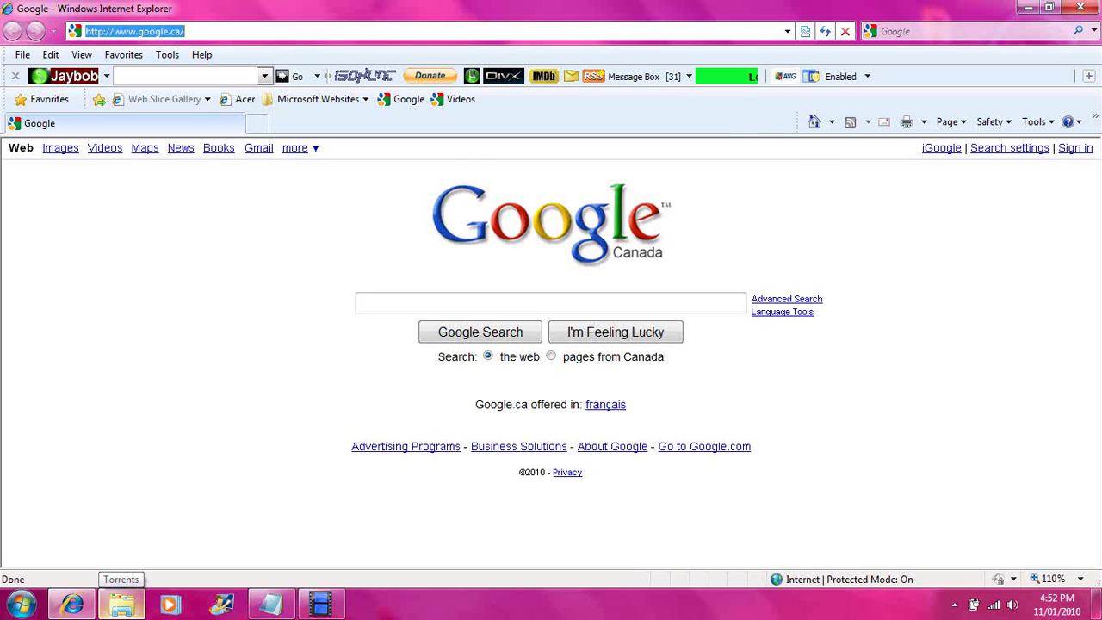
type("www.jaybob")
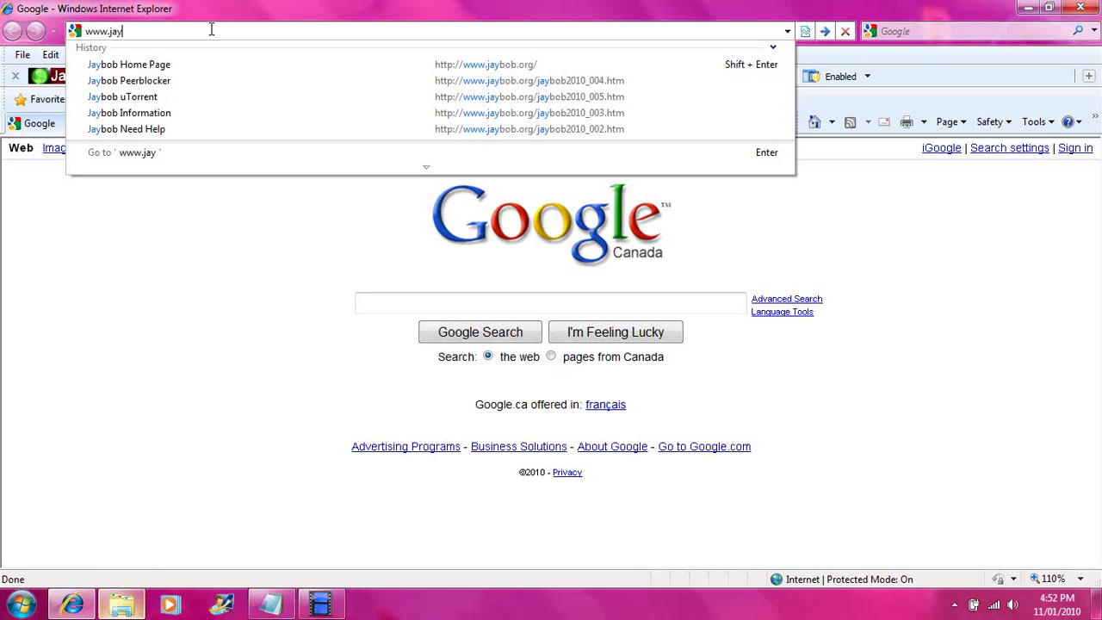
type(".org")
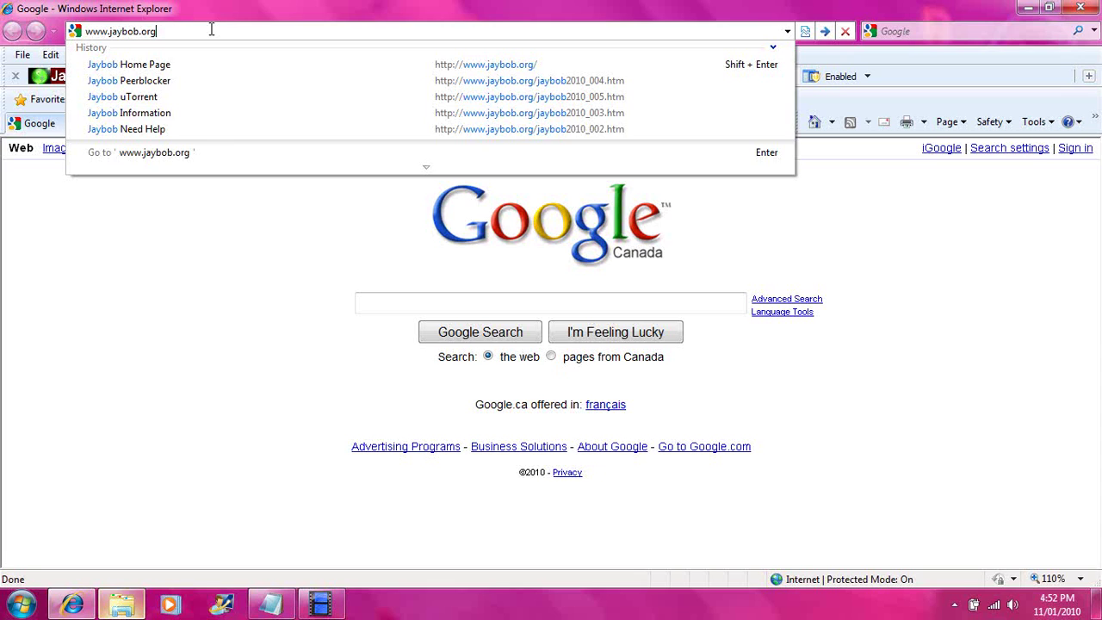
key("Return")
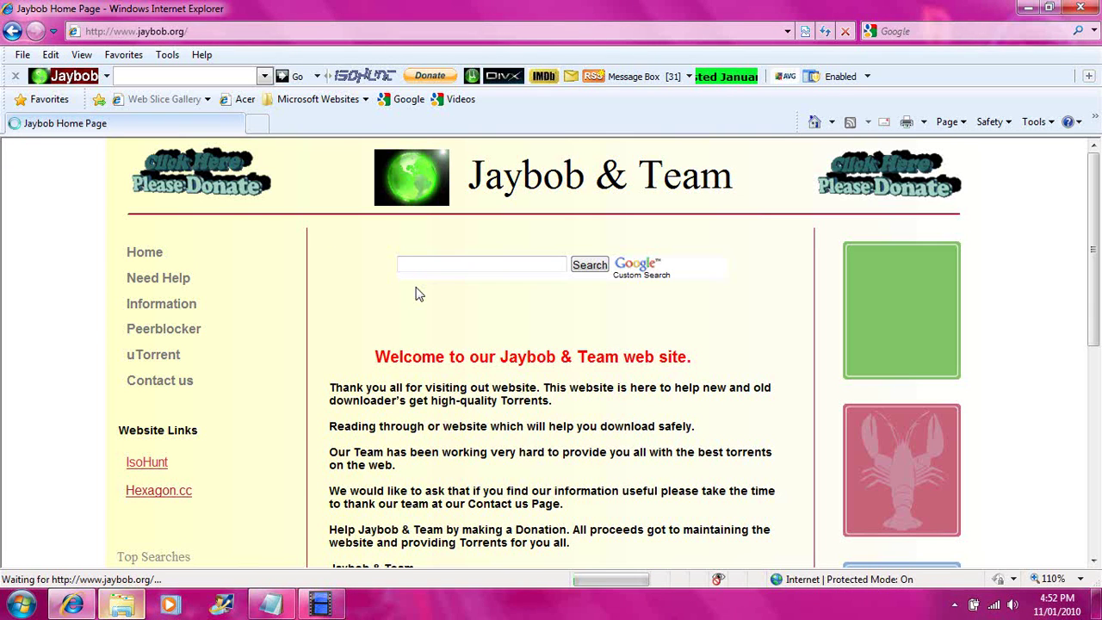
Open the Peerblocker page and look over its description and tutorial video
left_click(189, 336)
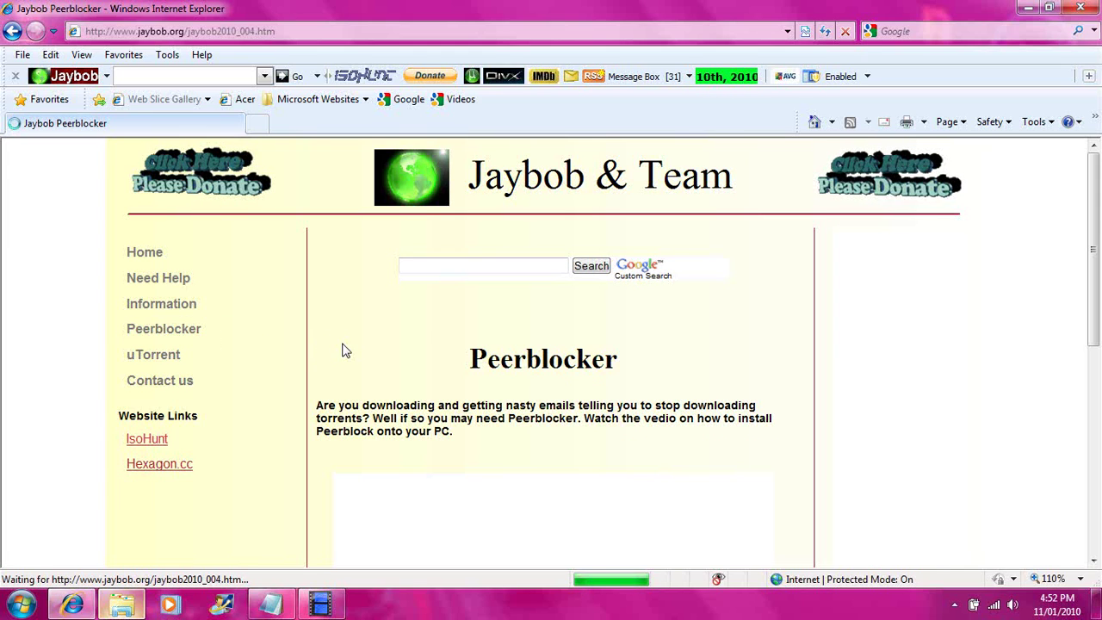
scroll(362, 349, "down", 1)
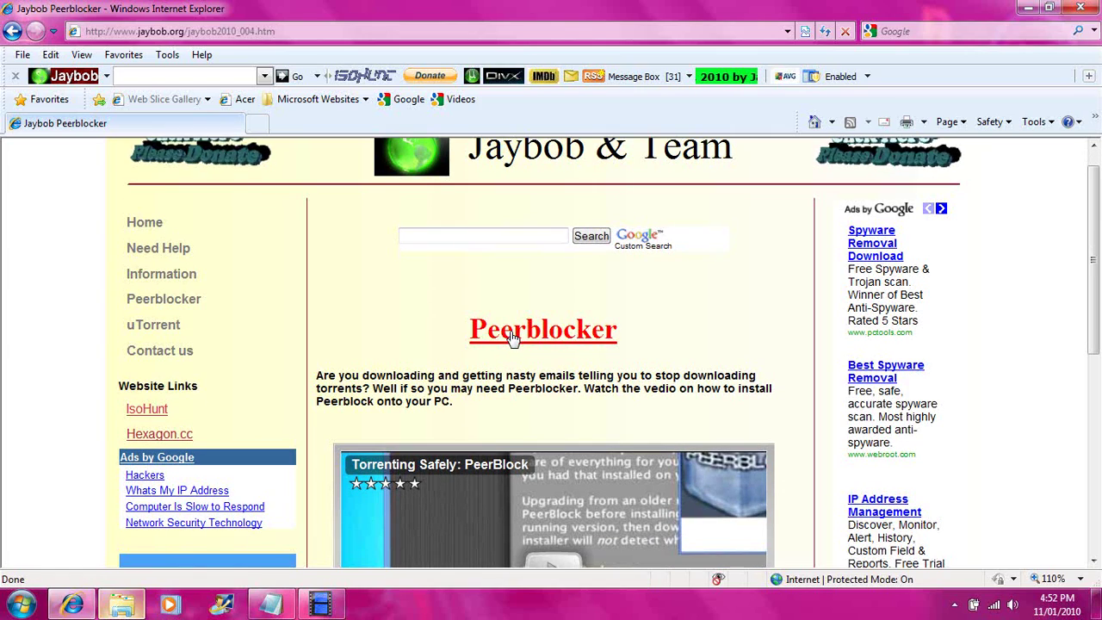
scroll(508, 349, "down", 4)
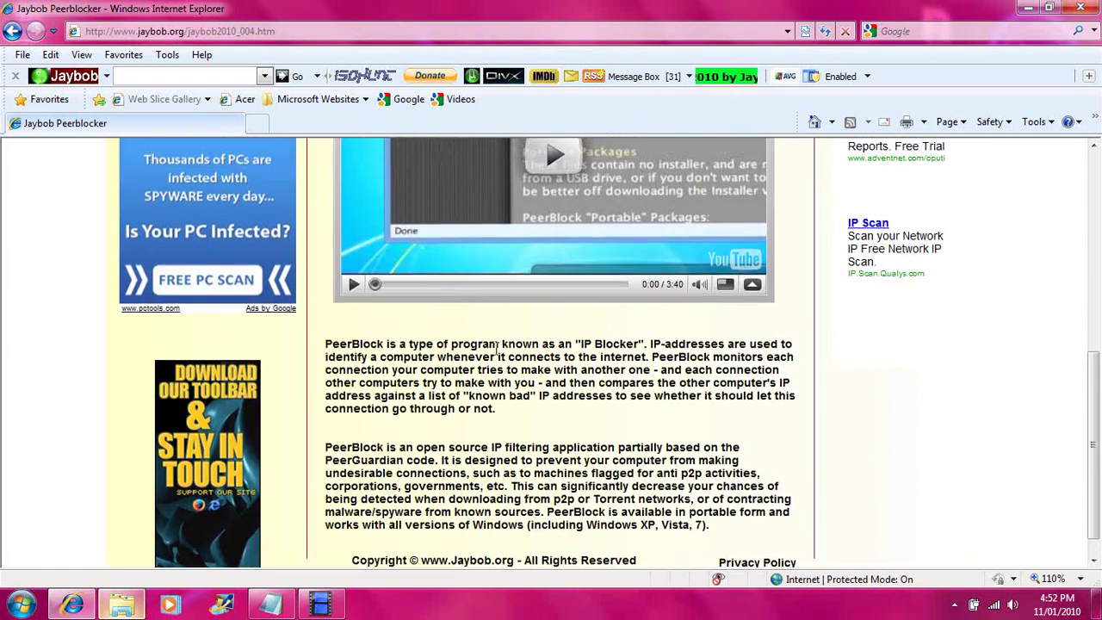
scroll(495, 357, "up", 2)
scroll(490, 347, "up", 3)
scroll(531, 310, "up", 2)
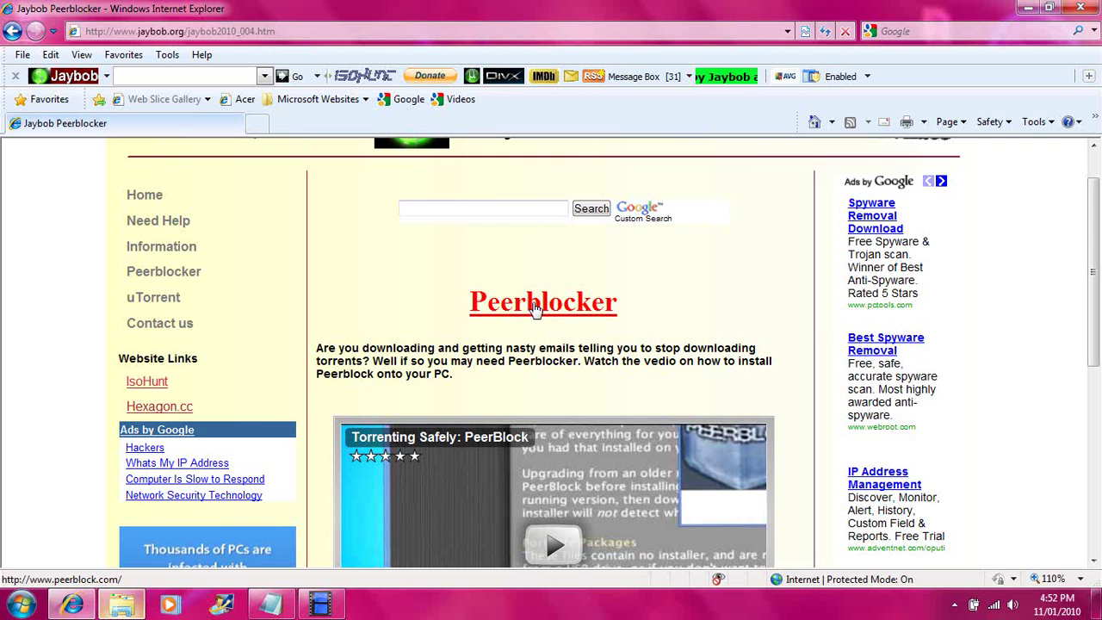
Follow the Peerblocker heading to peerblock.com in a maximized window and view Downloads
left_click(531, 310)
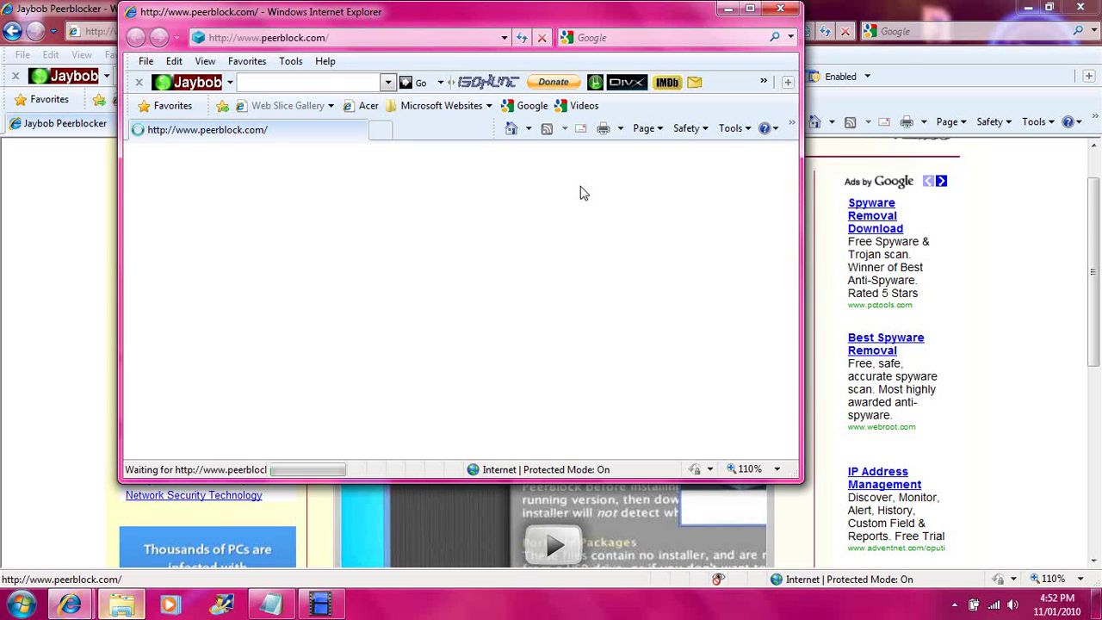
left_click(1024, 9)
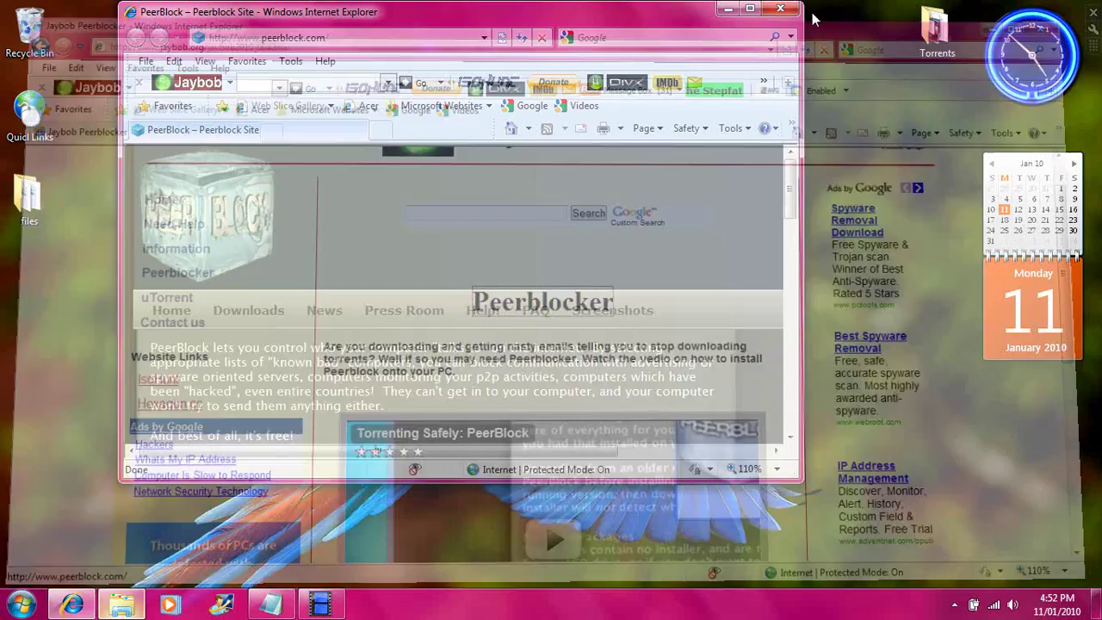
left_click(750, 9)
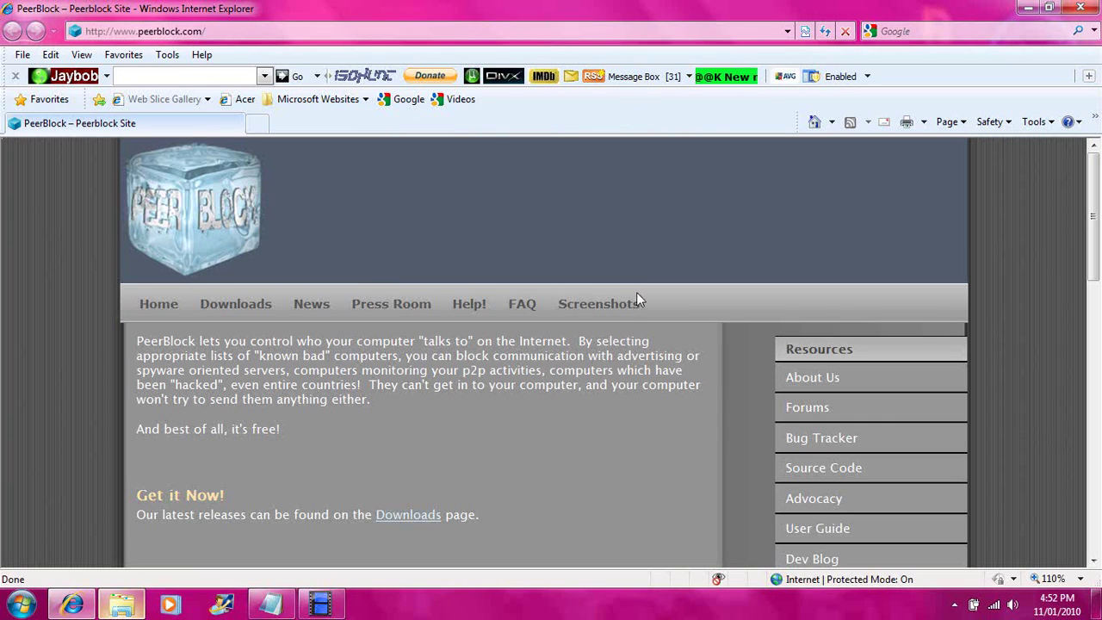
left_click(212, 310)
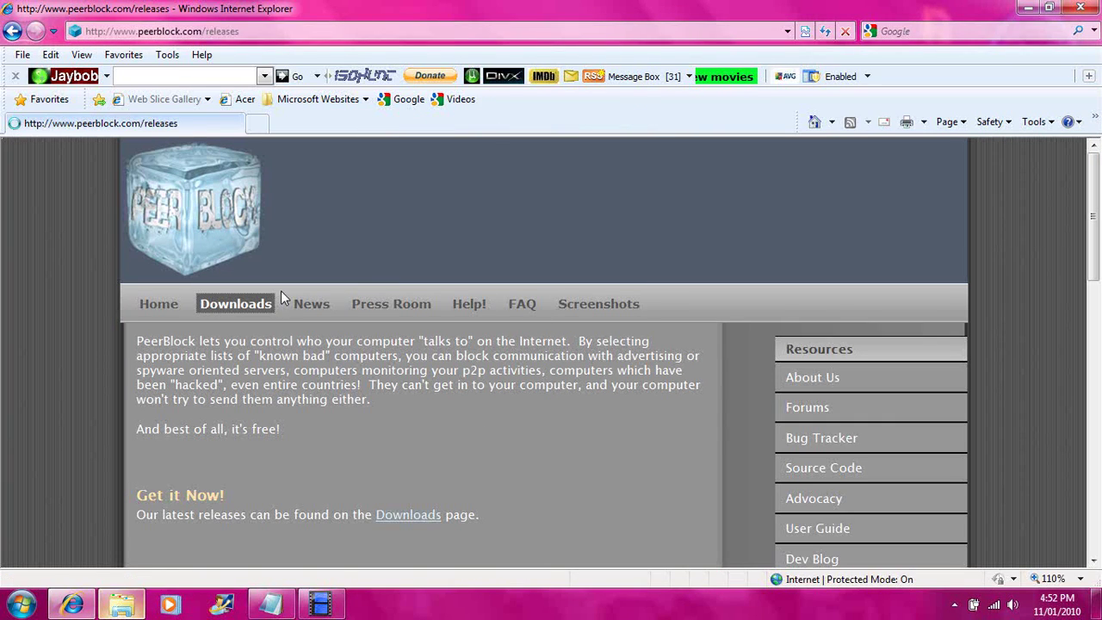
scroll(315, 271, "down", 3)
scroll(317, 273, "down", 1)
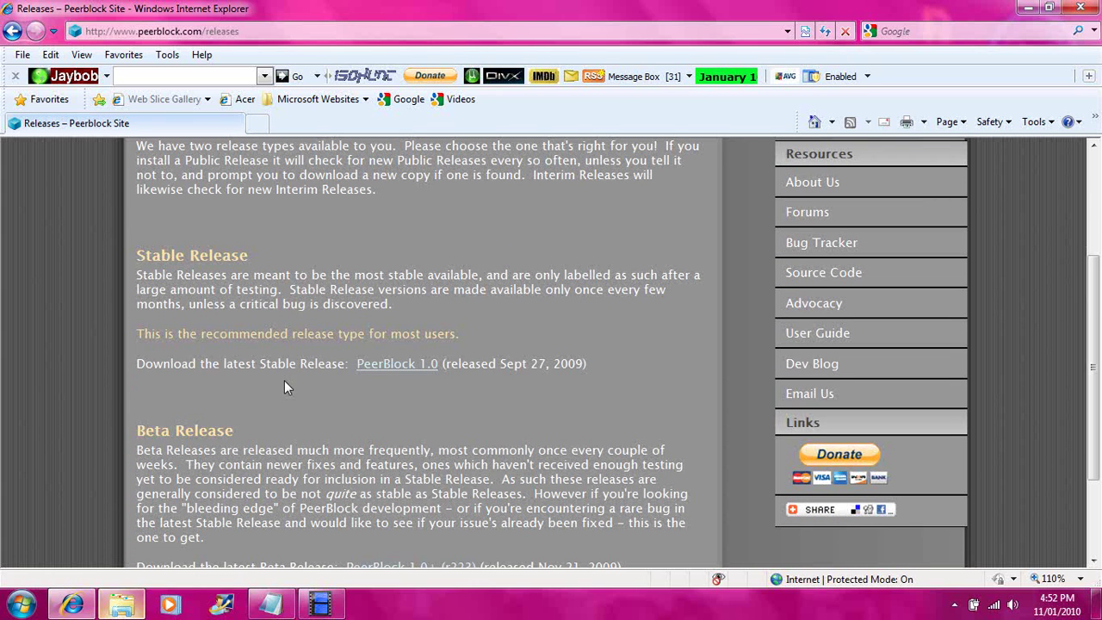
Open the PeerBlock 1.0 release page and scroll to its 'Get it Here' section
left_click(382, 369)
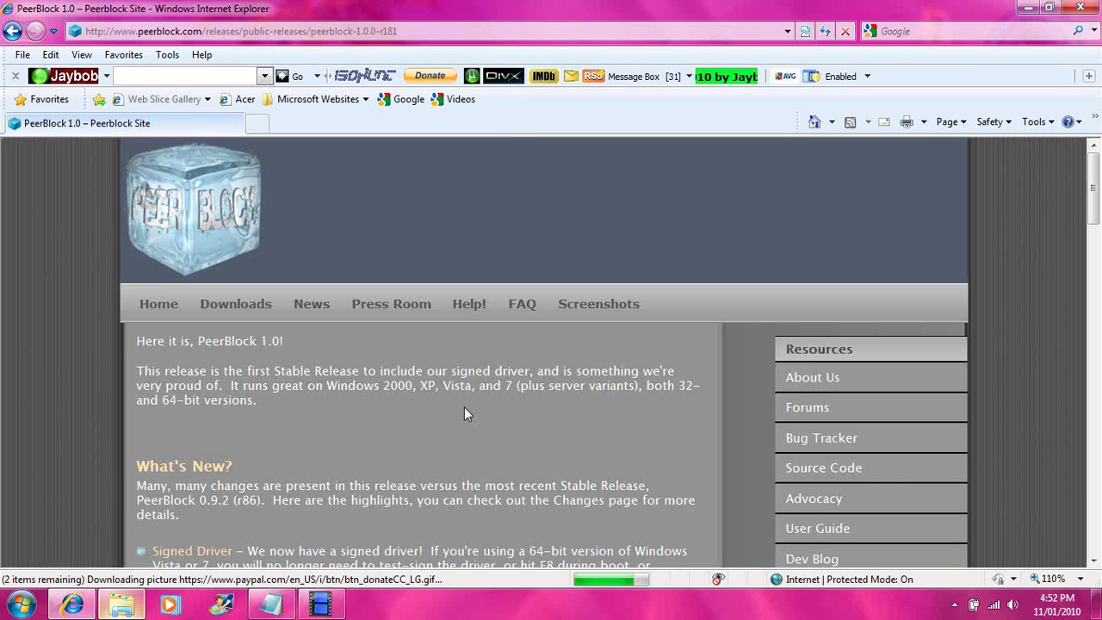
scroll(460, 407, "down", 1)
scroll(393, 350, "down", 1)
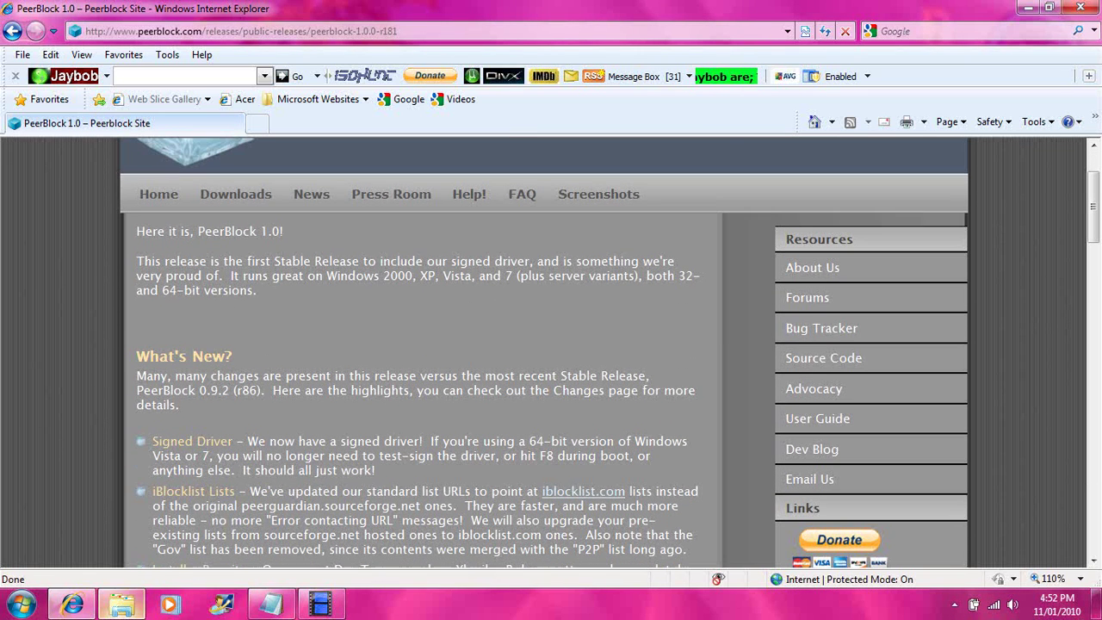
scroll(409, 321, "up", 1)
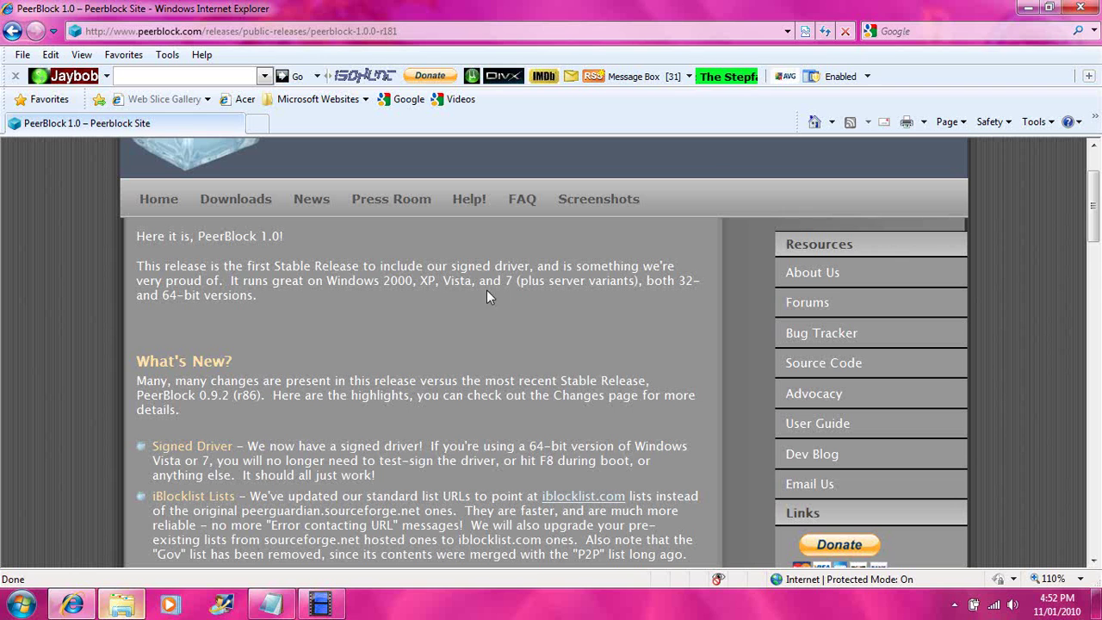
scroll(491, 311, "down", 1)
scroll(489, 308, "down", 2)
scroll(439, 312, "down", 2)
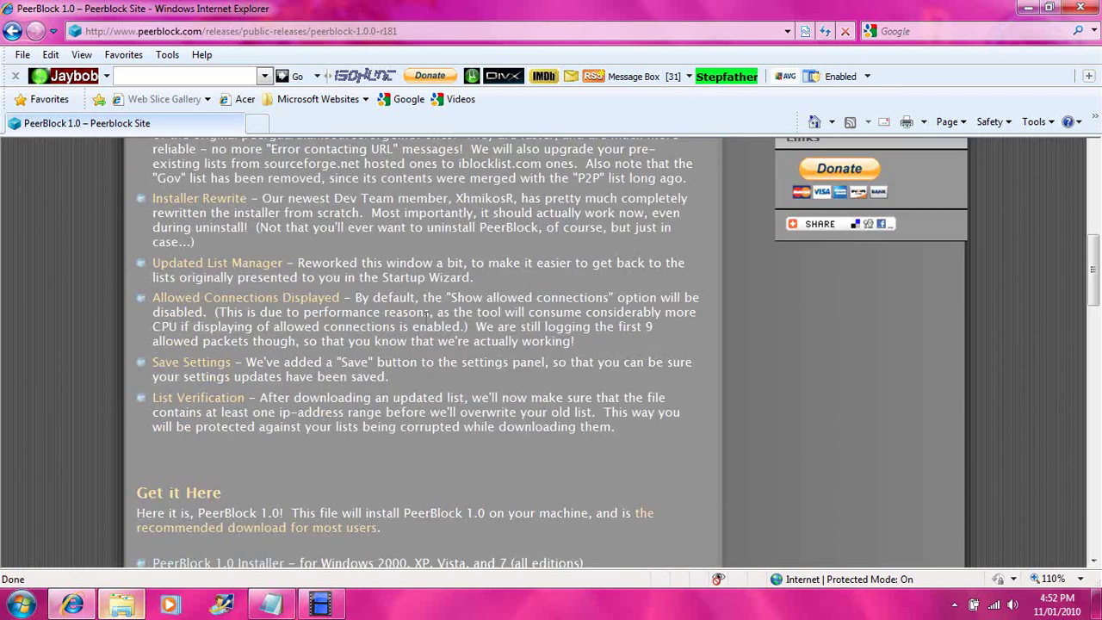
scroll(387, 313, "down", 1)
scroll(387, 320, "down", 1)
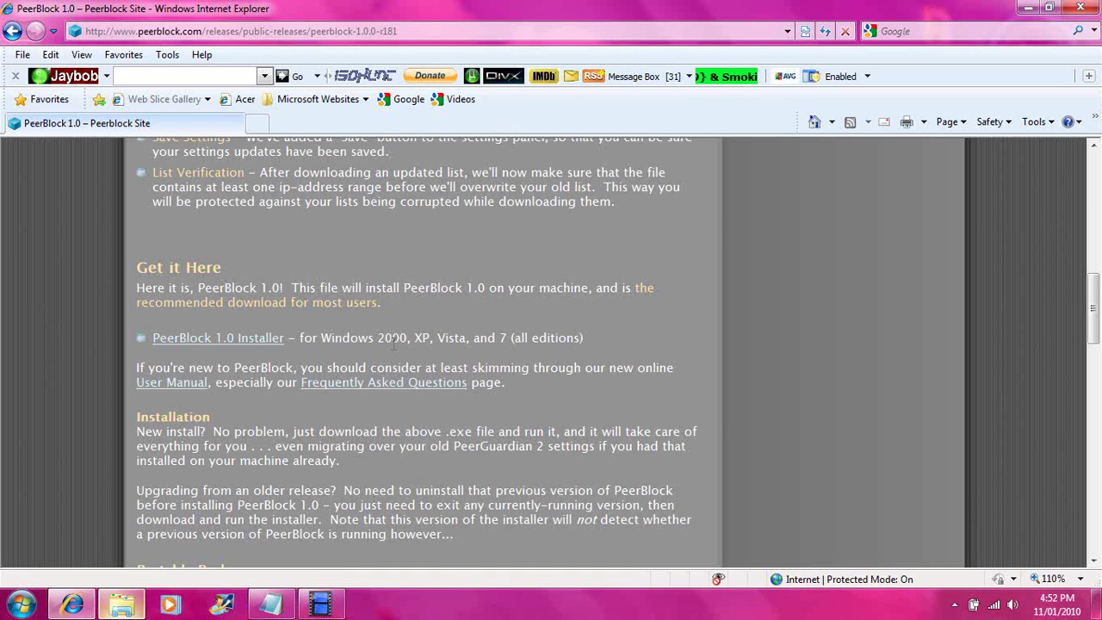
Download the PeerBlock 1.0 Installer and approve running it past both warnings
left_click(244, 343)
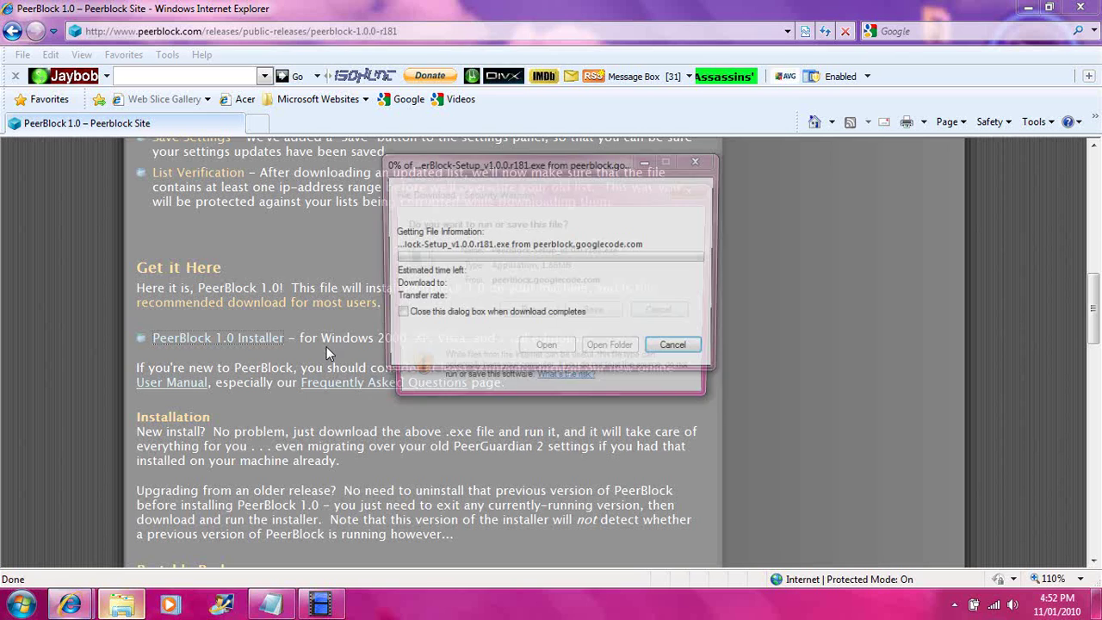
left_click(523, 313)
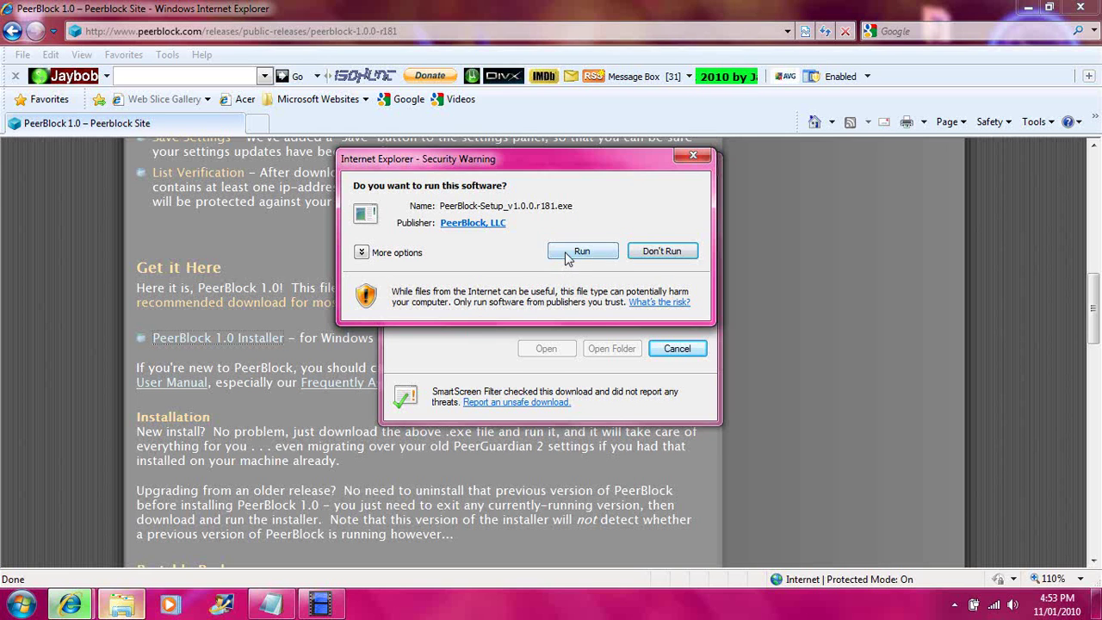
left_click(568, 256)
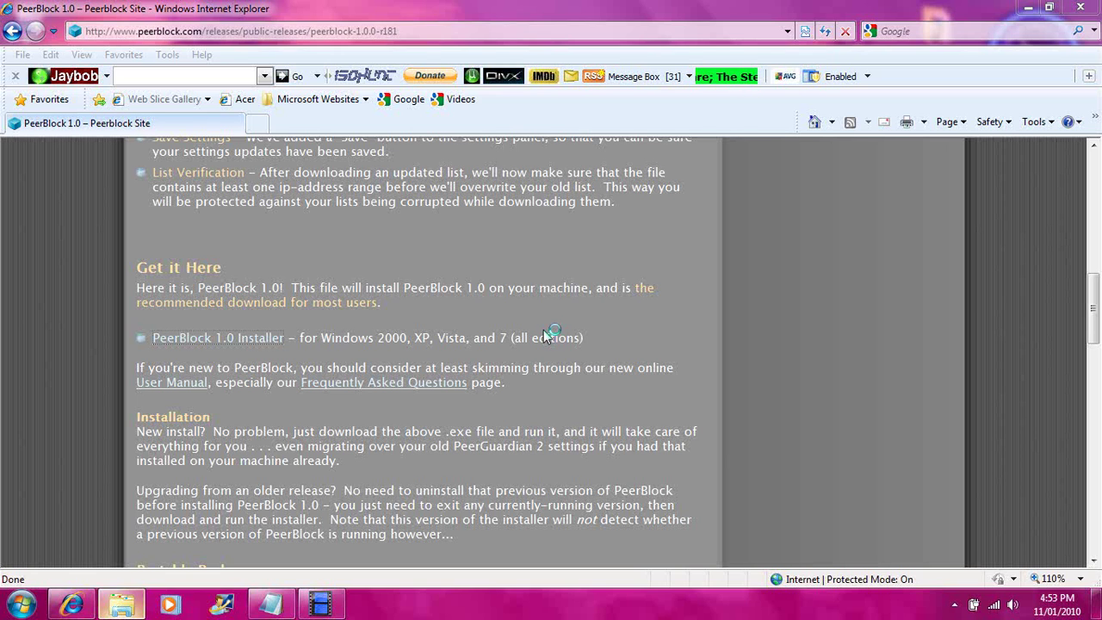
Accept the PeerBlock license, keeping the default install and Start Menu folders
left_click(643, 432)
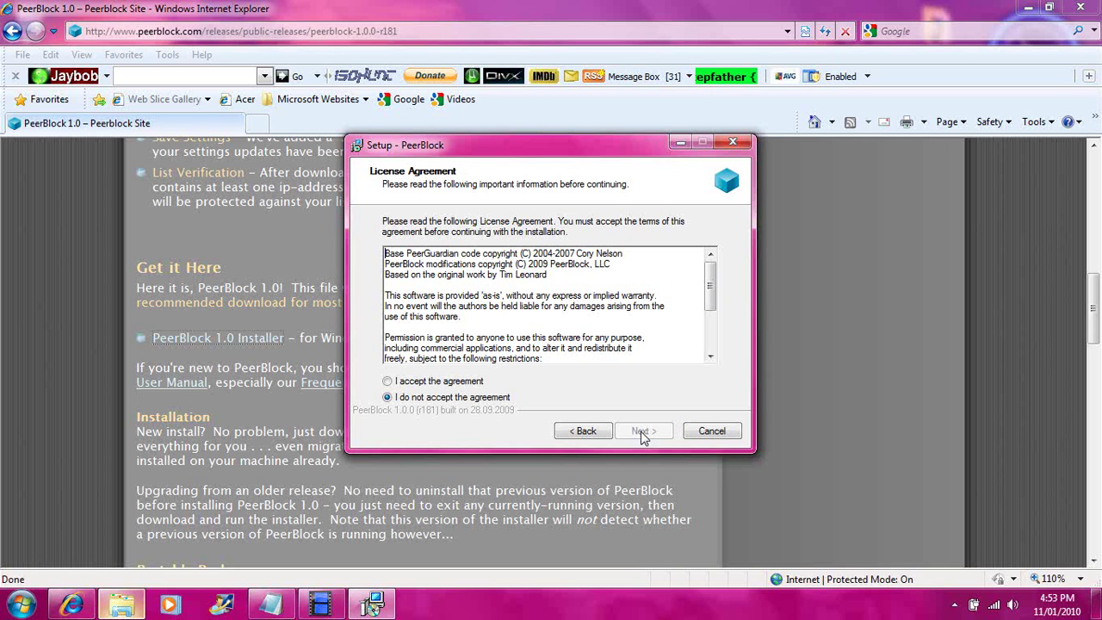
left_click(402, 382)
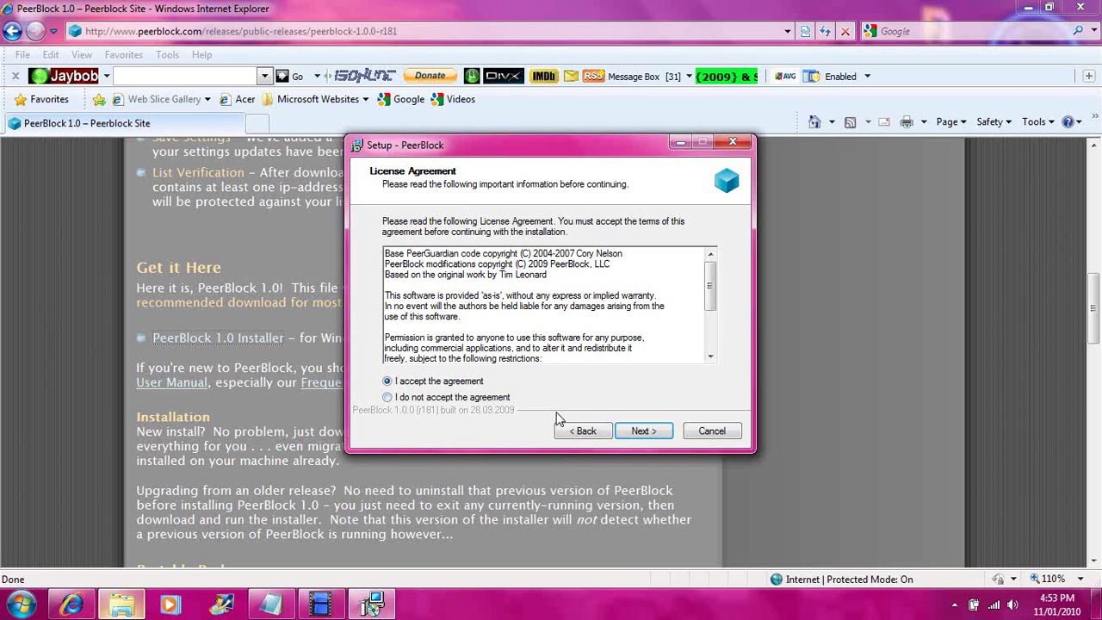
left_click(641, 431)
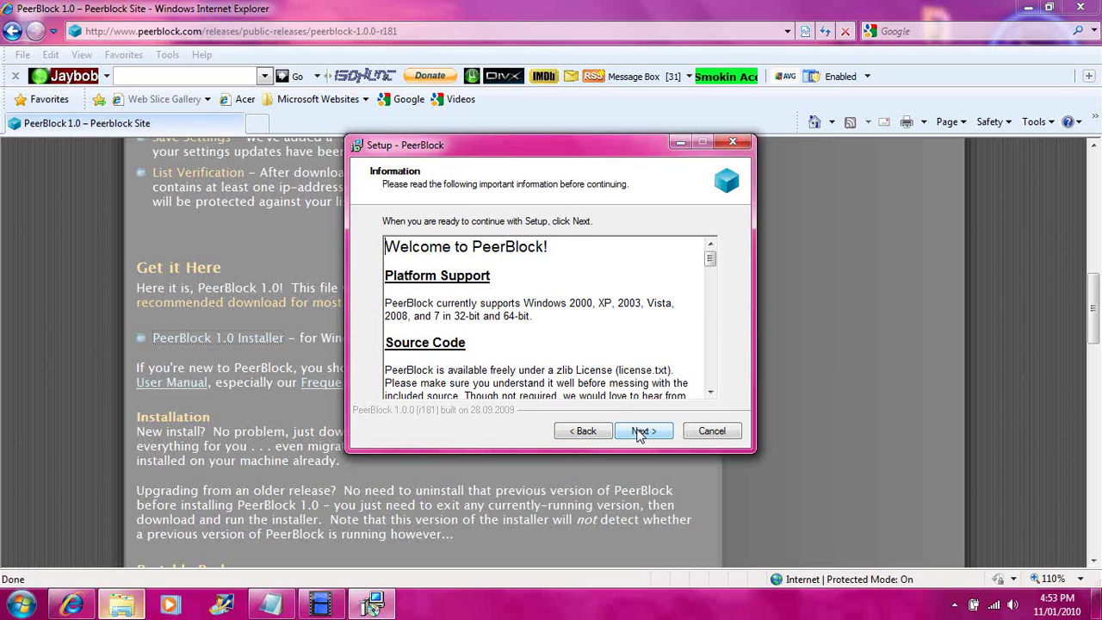
left_click(641, 432)
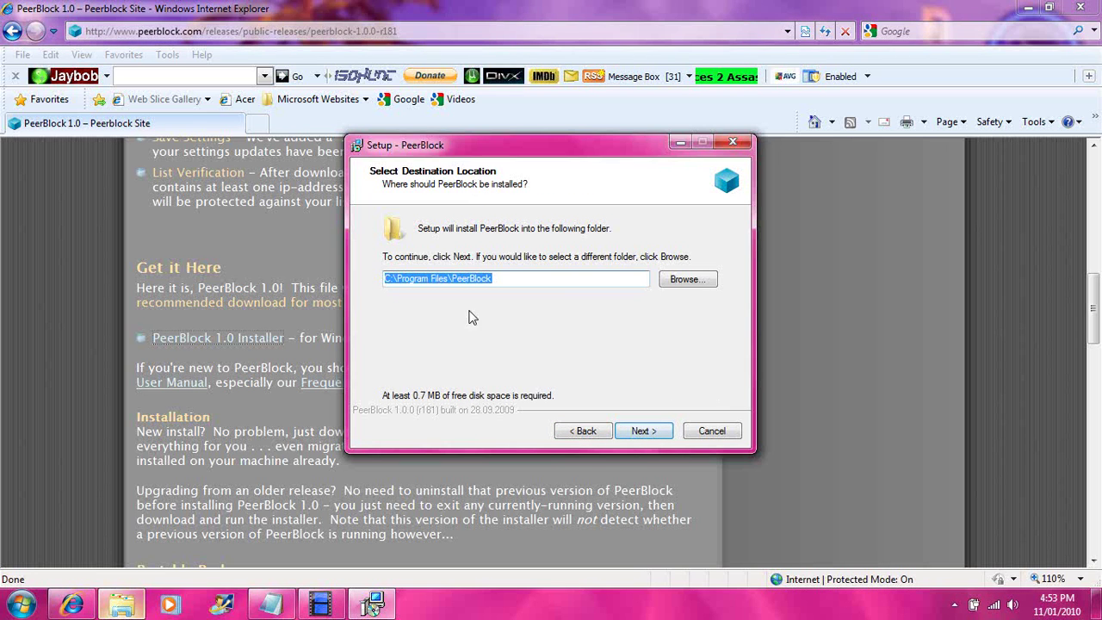
left_click(657, 433)
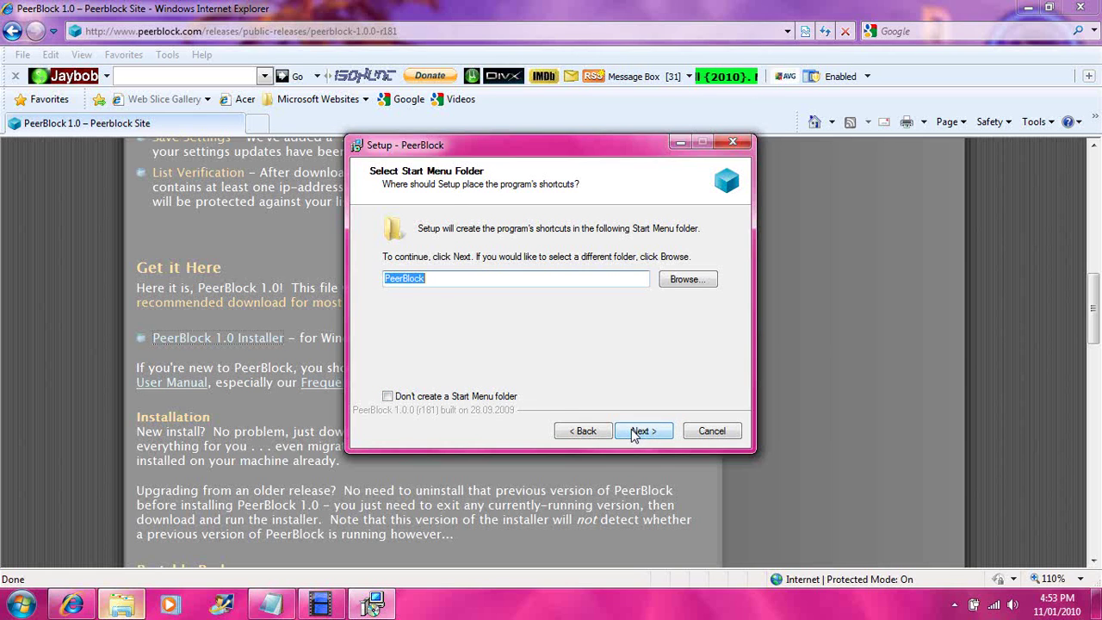
left_click(635, 434)
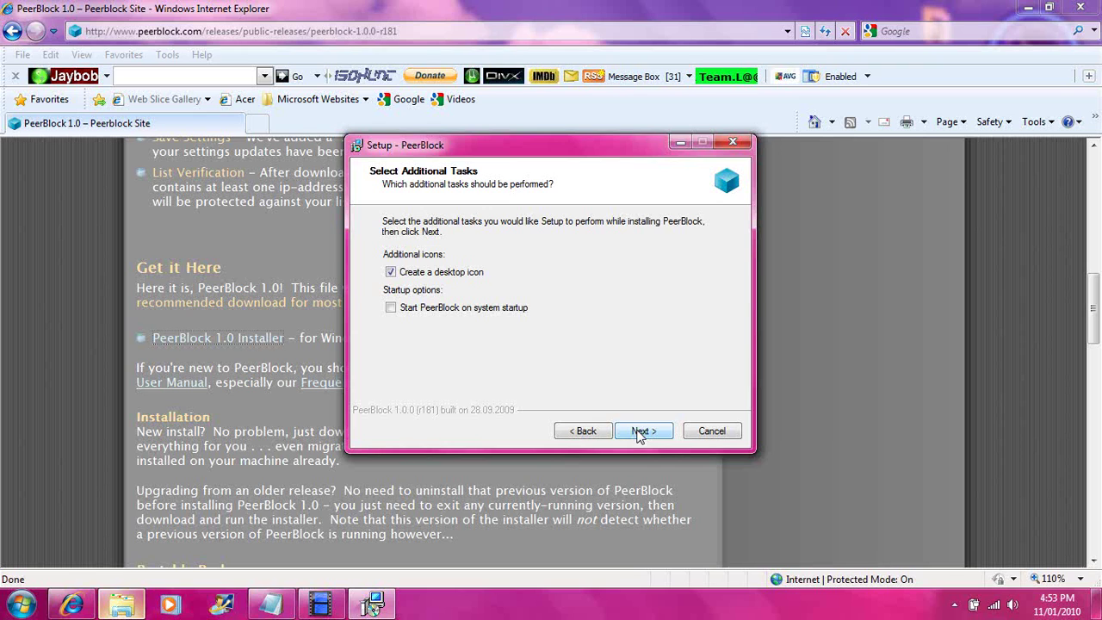
Enable 'Start PeerBlock on system startup', install, and finish with PeerBlock launching
left_click(392, 309)
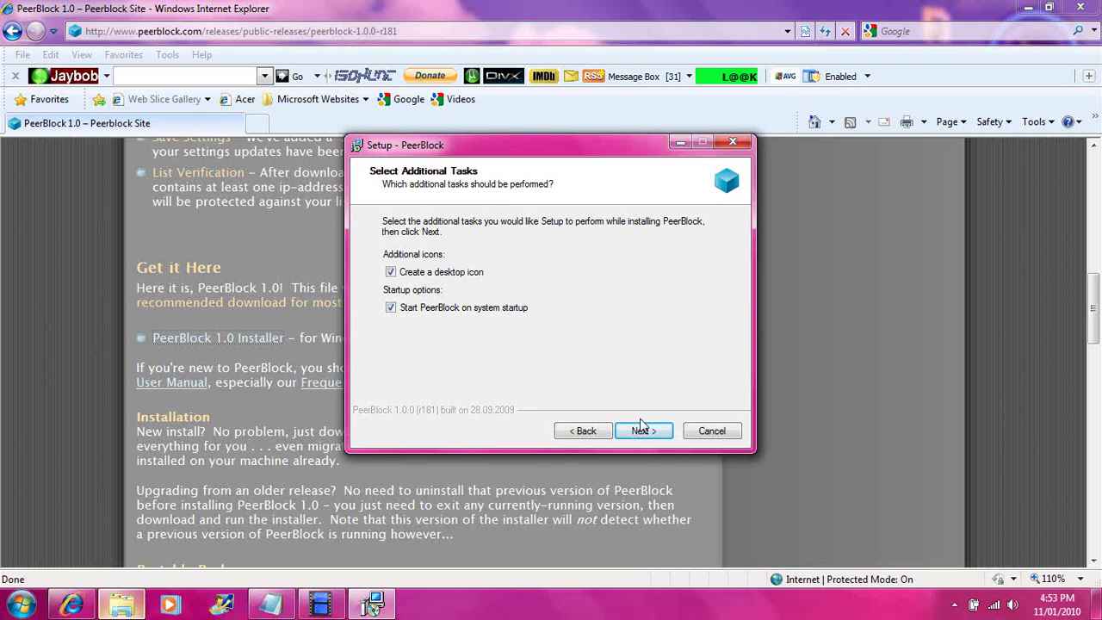
left_click(641, 432)
left_click(639, 439)
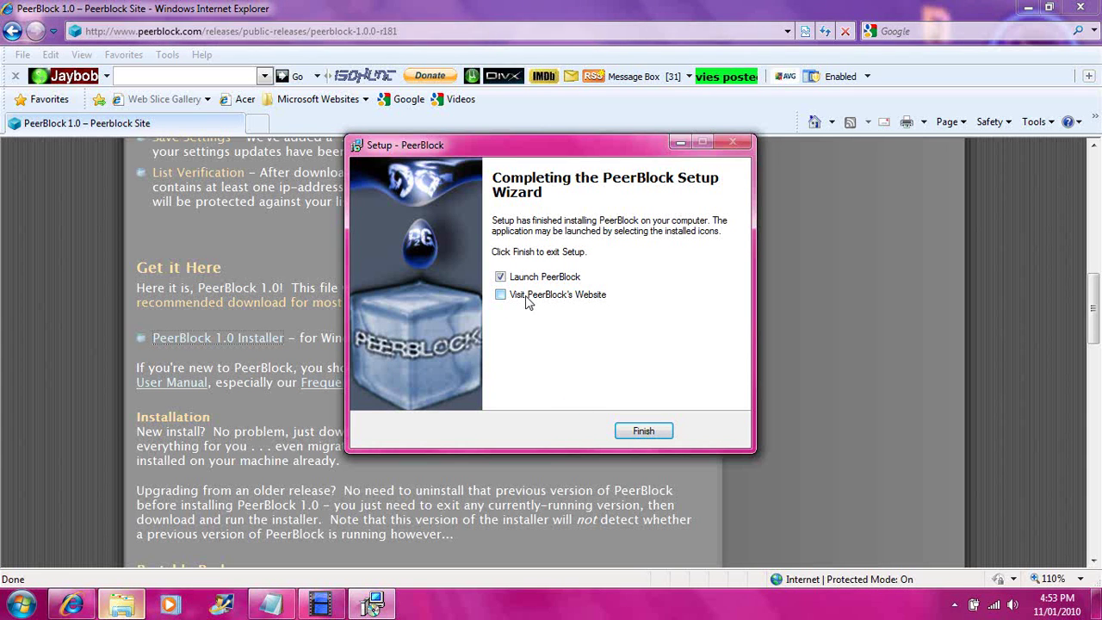
left_click(642, 435)
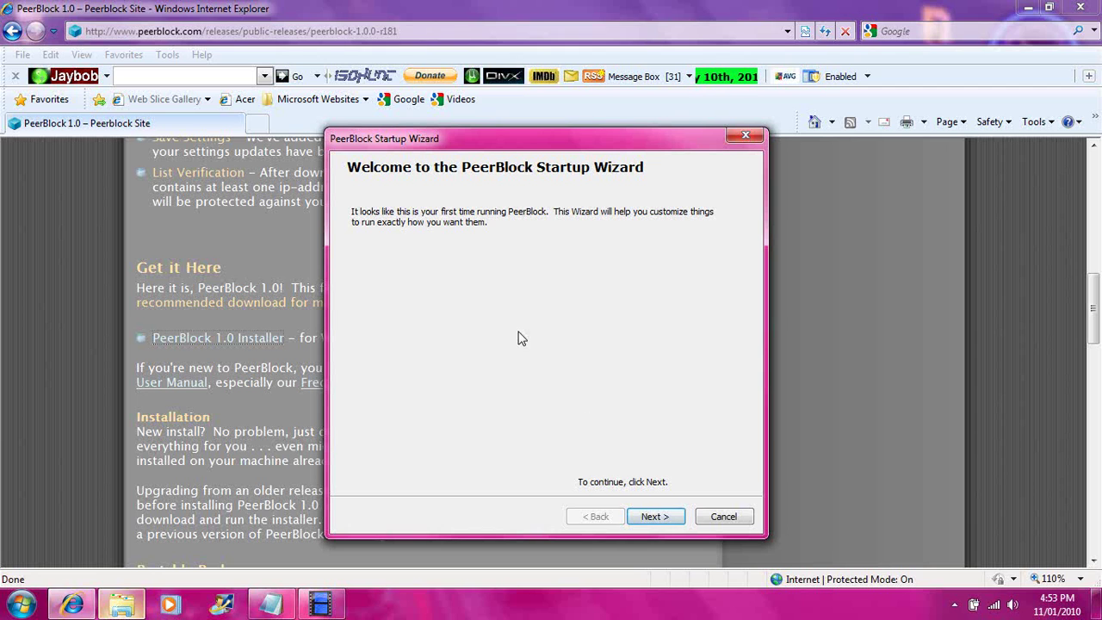
Select P2P, Ads and Spyware lists with the every-other-day update schedule in the Startup Wizard
left_click(652, 514)
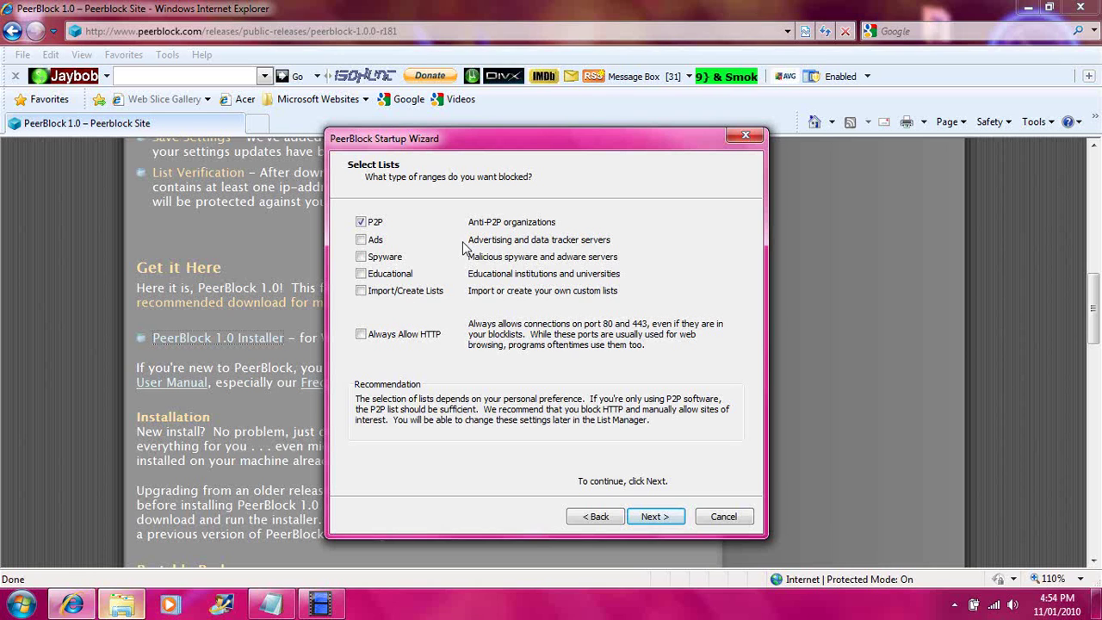
left_click(362, 258)
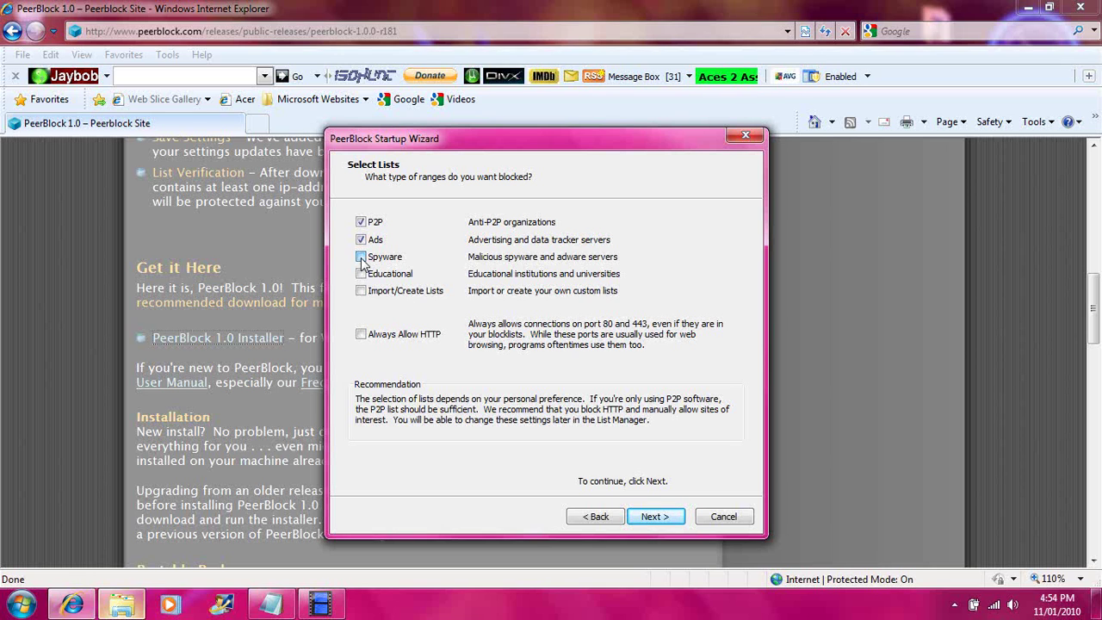
left_click(653, 522)
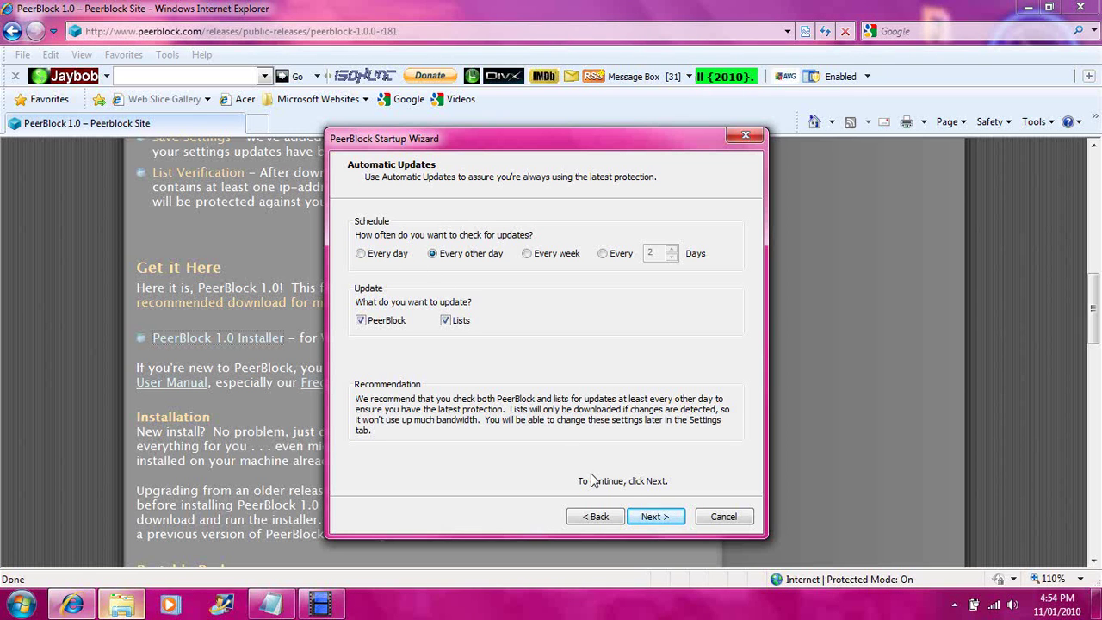
left_click(652, 517)
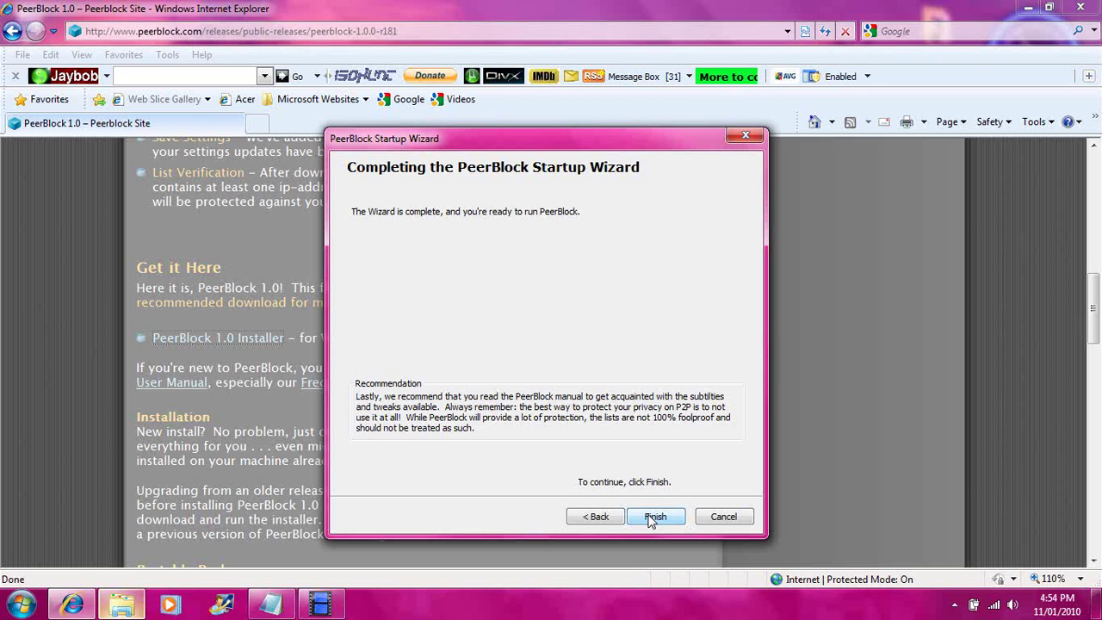
left_click(651, 516)
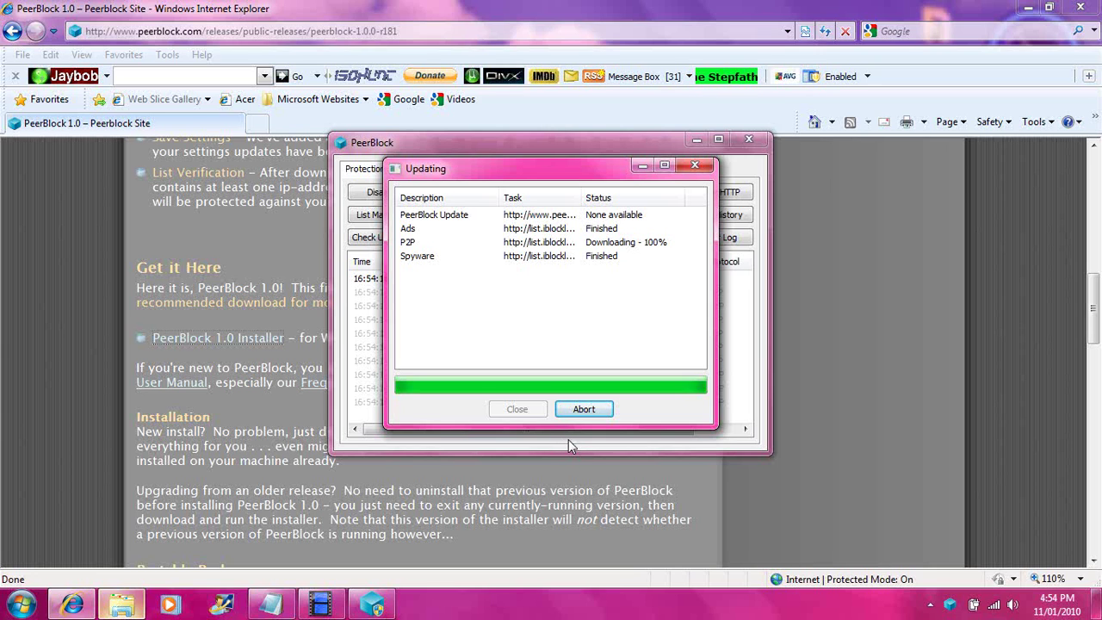
Dismiss the finished list update and leave PeerBlock running in the system tray
left_click(517, 410)
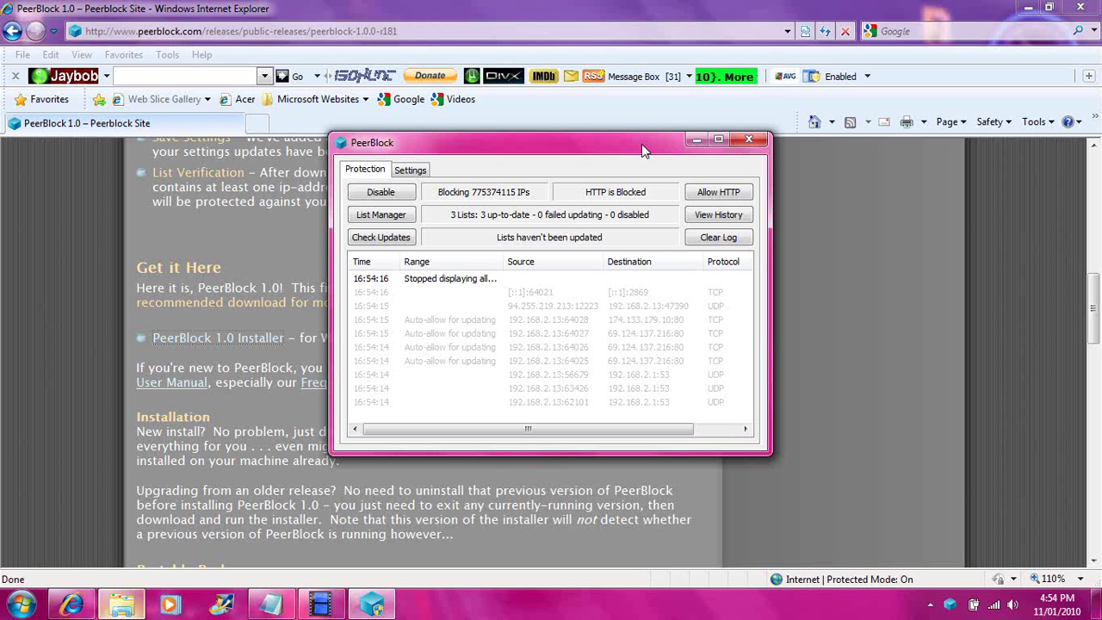
left_click(748, 140)
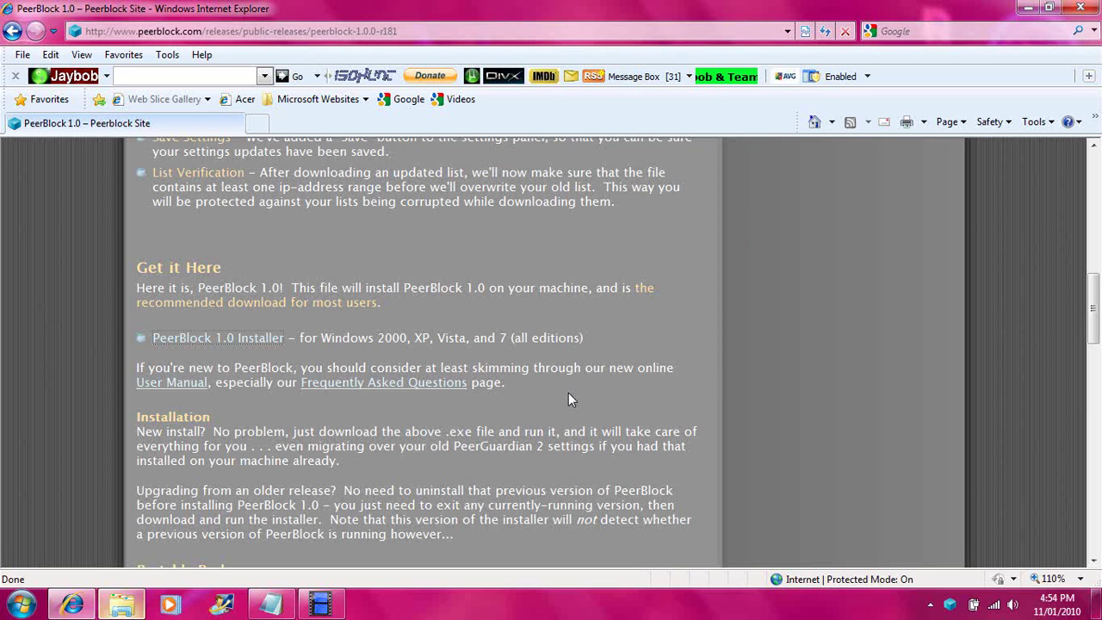
double_click(951, 601)
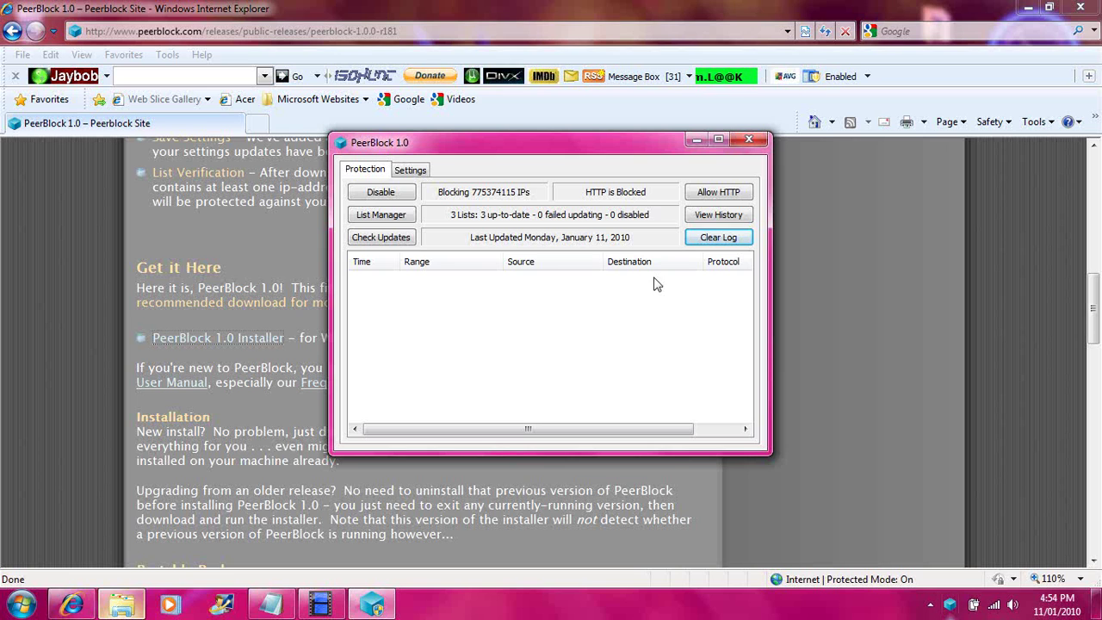
left_click(748, 139)
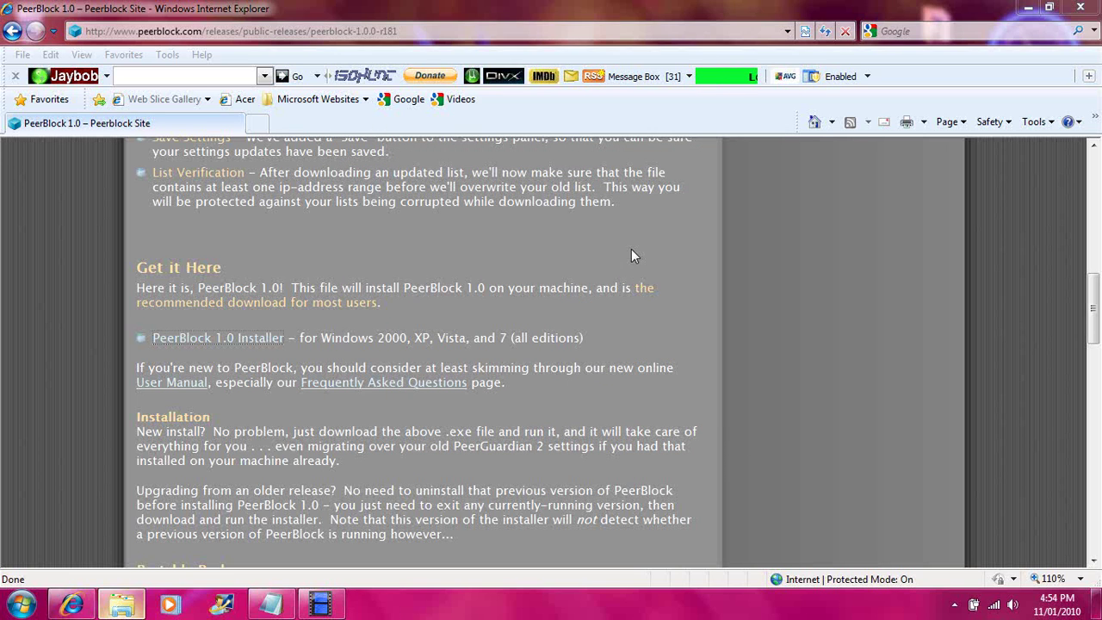